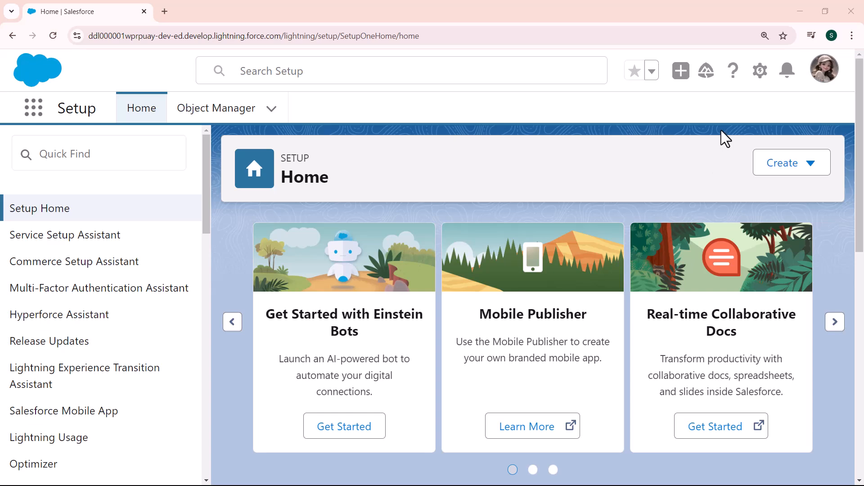
Open Salesforce Setup in a new tab and go to the Object Manager.
left_click(761, 74)
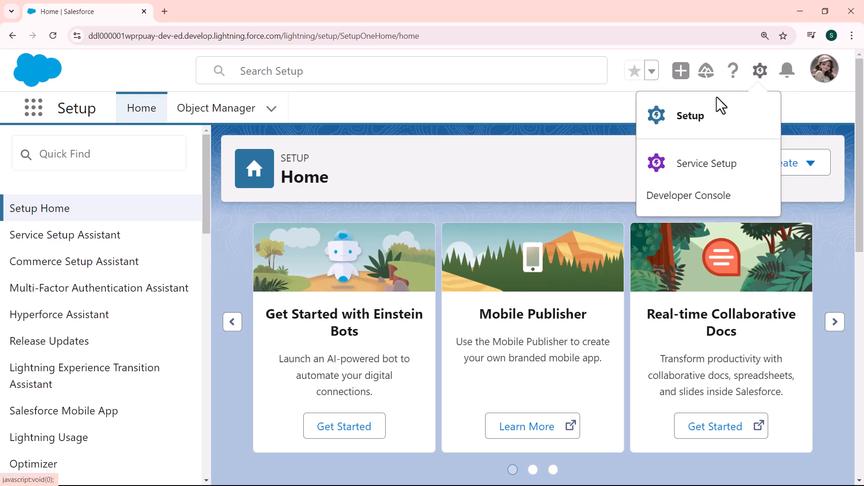
left_click(691, 118)
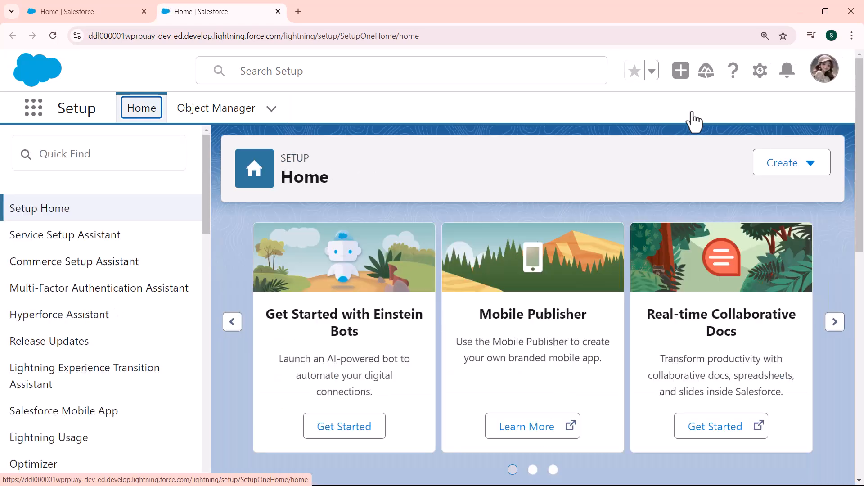
left_click(198, 120)
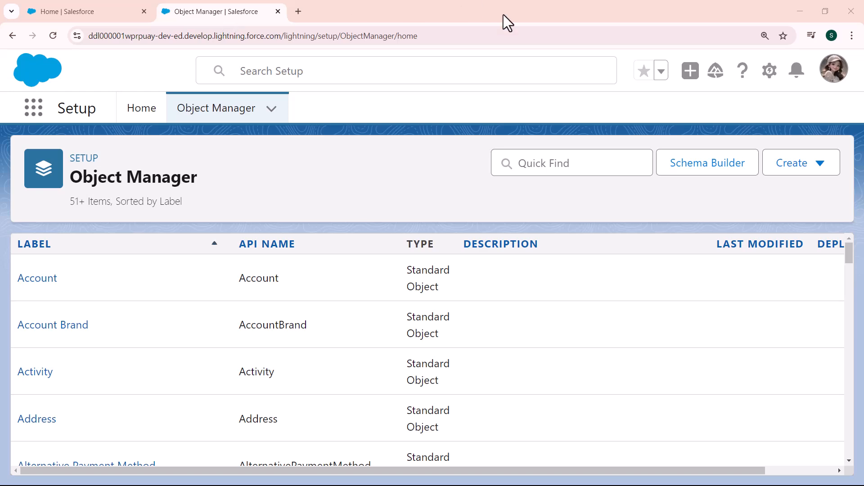
Find the Campaign object with the search text "cam" and open its Fields & Relationships.
left_click(528, 157)
type("cam")
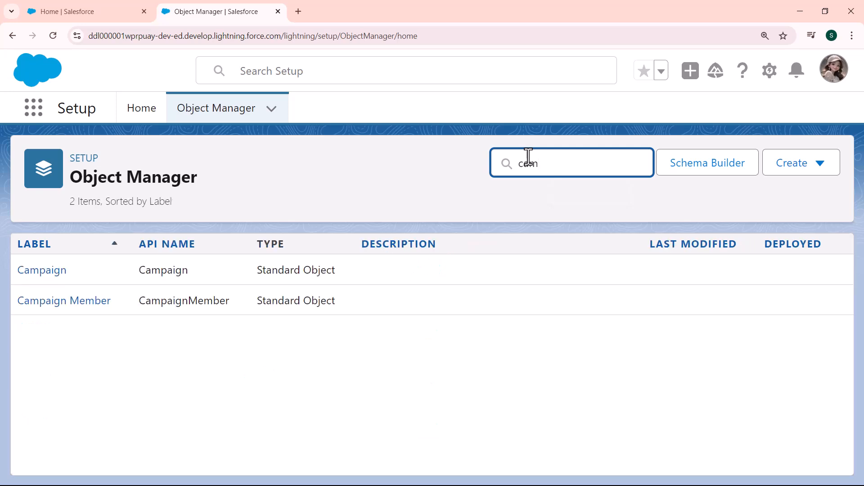
left_click(51, 266)
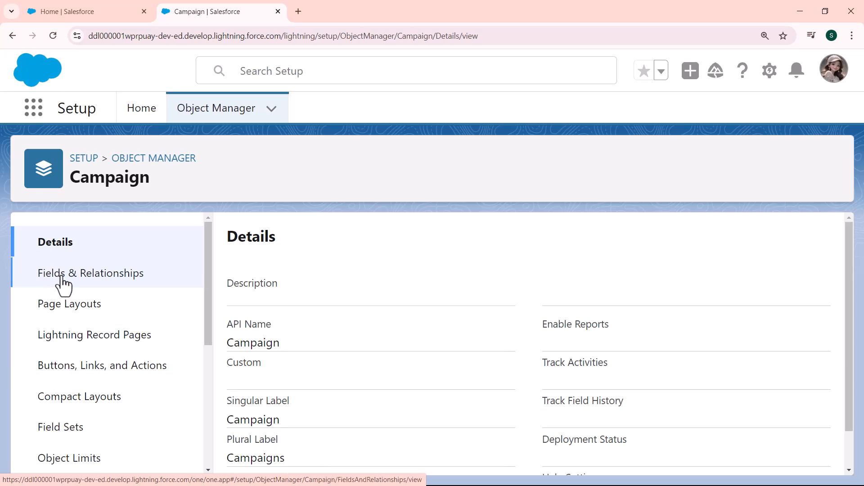
left_click(62, 277)
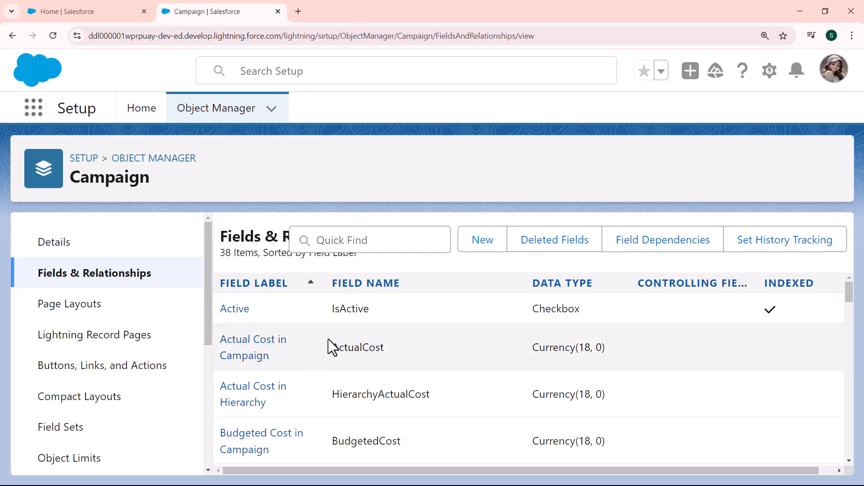
Start a new custom field on Campaign with the Formula data type and proceed to the output type settings.
left_click(488, 247)
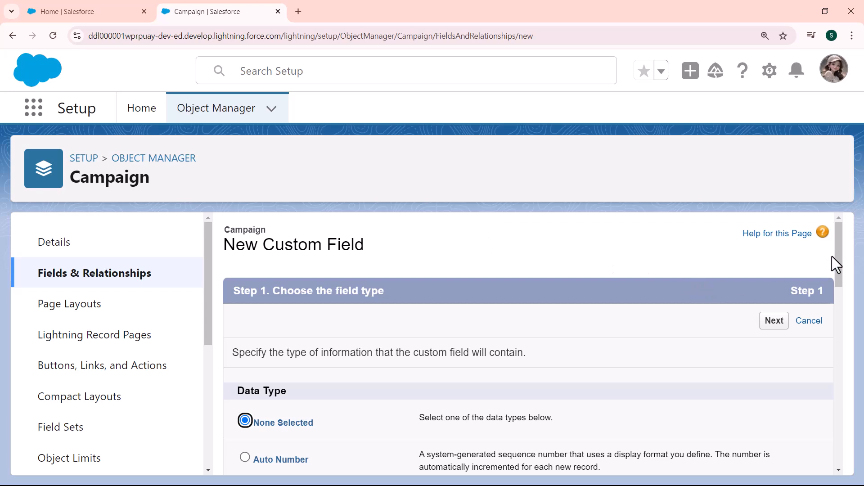
left_click_drag(840, 256, 828, 302)
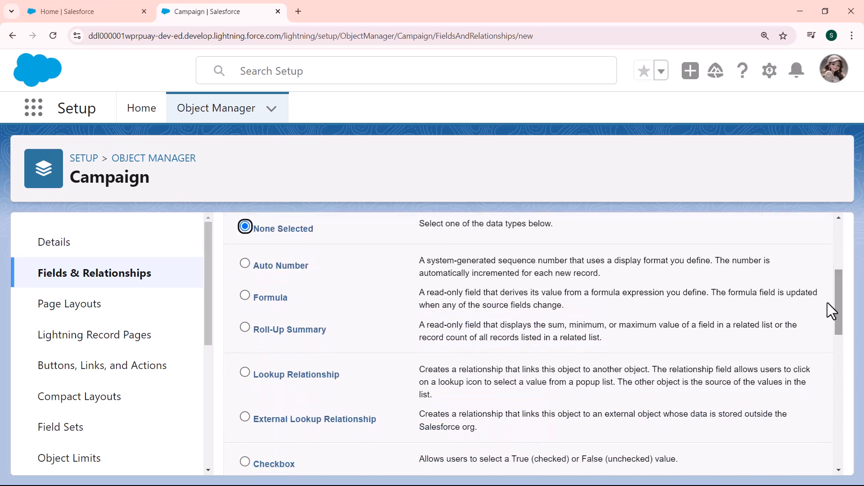
left_click(248, 296)
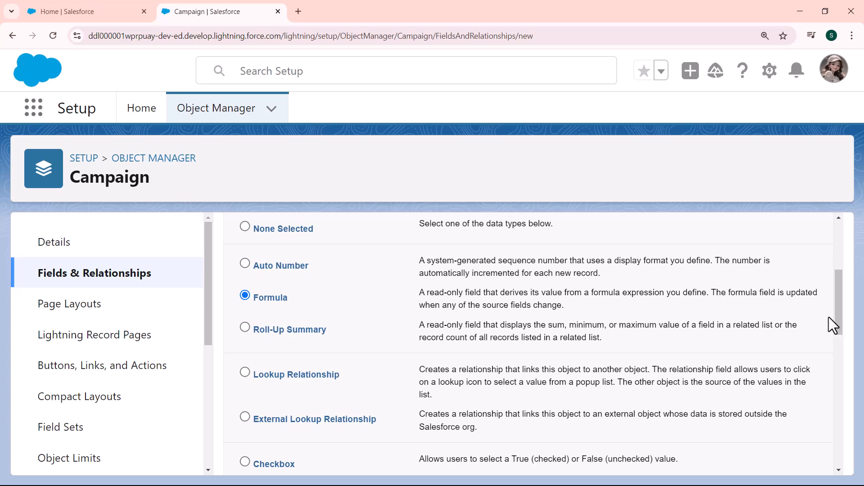
left_click_drag(838, 316, 837, 268)
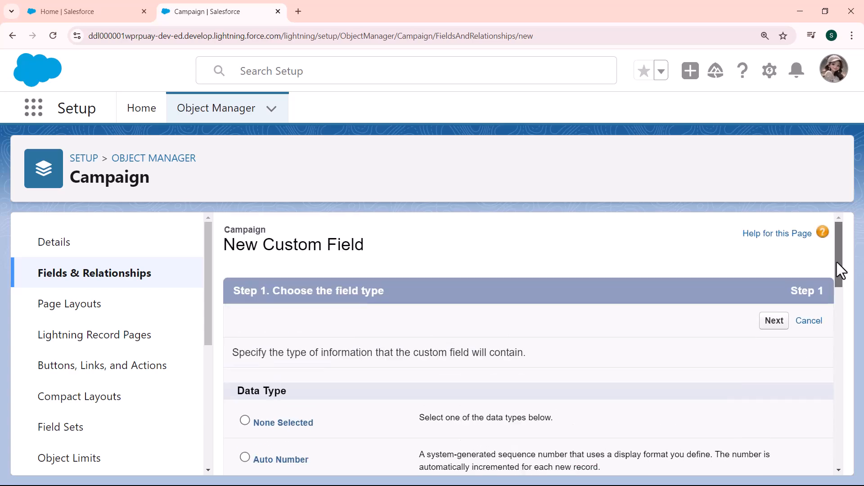
left_click(774, 321)
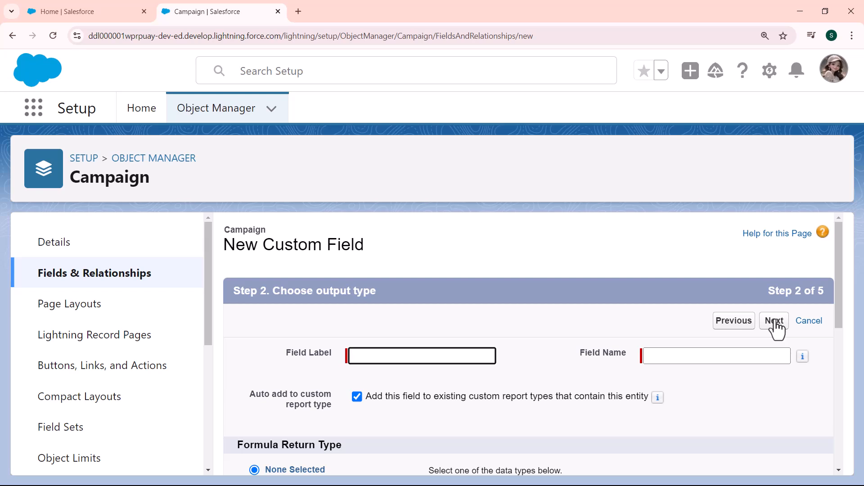
Label the formula field "Starting WeekDay" and let its field name fill in as Starting_WeekDay.
type("Starti")
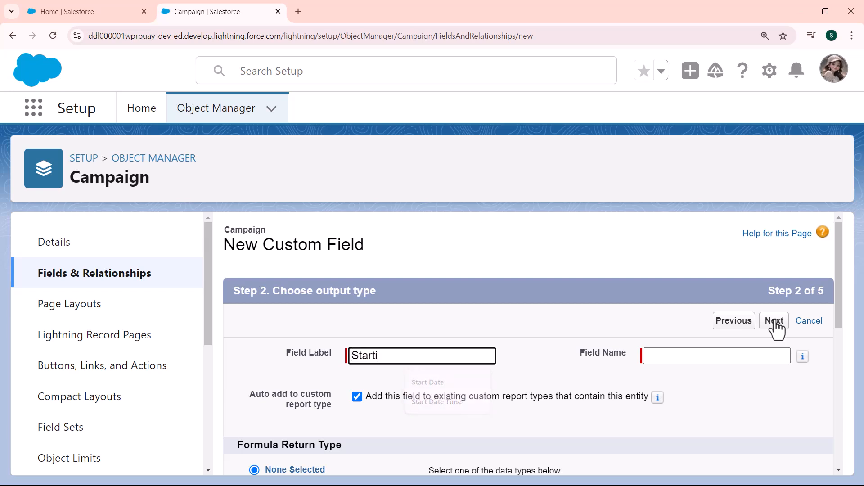
type("ng WeekDay")
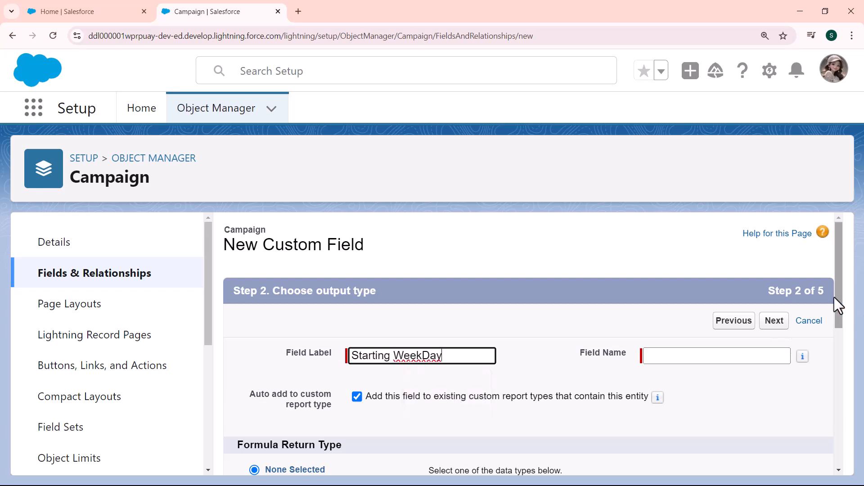
left_click(729, 351)
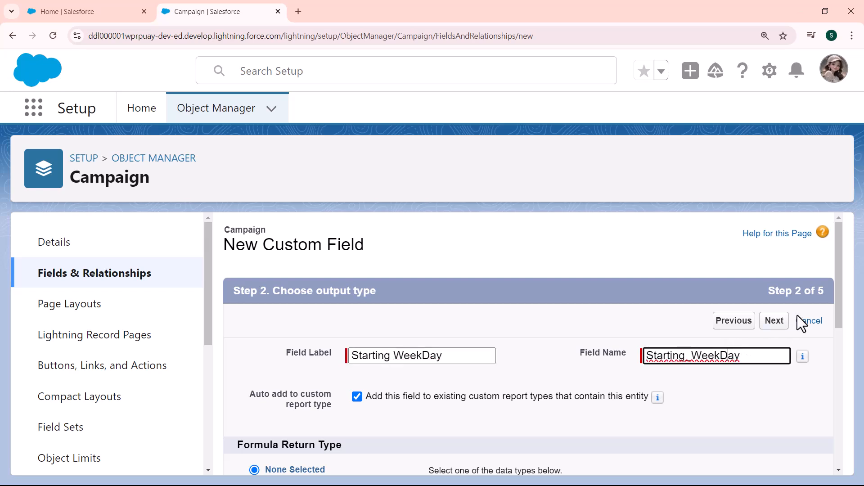
Set the formula return type to Number with 0 decimal places and continue to the formula editor.
left_click_drag(839, 299, 838, 374)
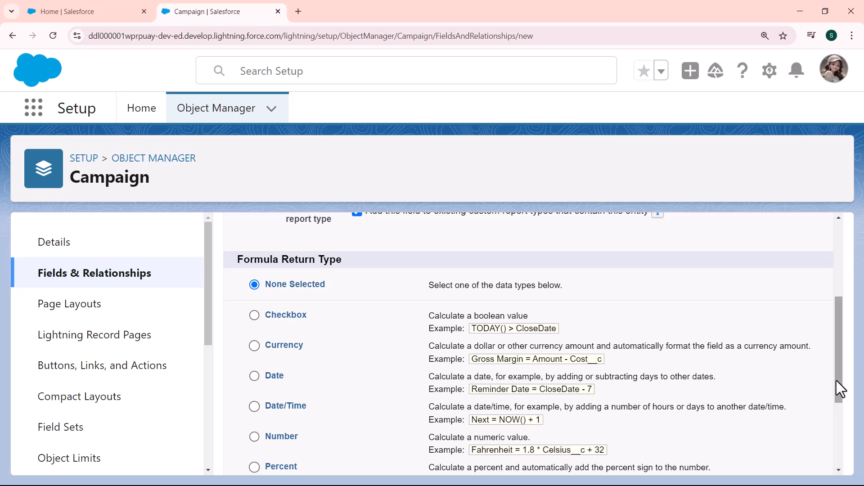
left_click(255, 436)
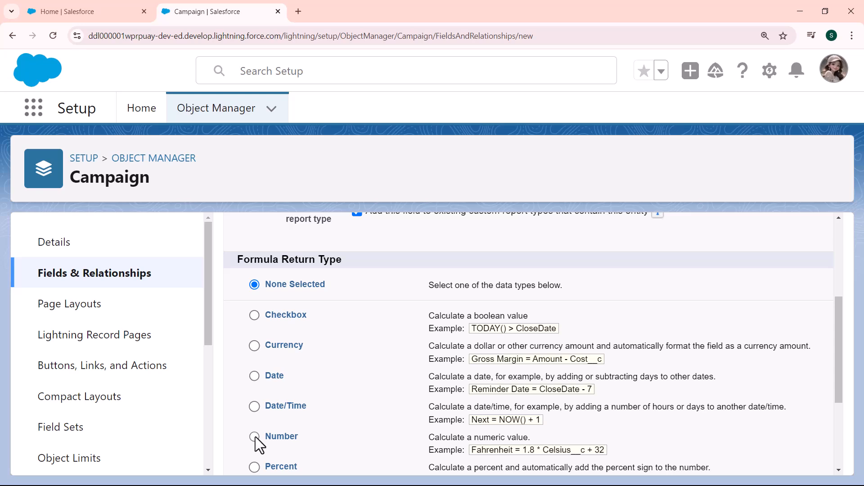
left_click_drag(841, 353, 844, 434)
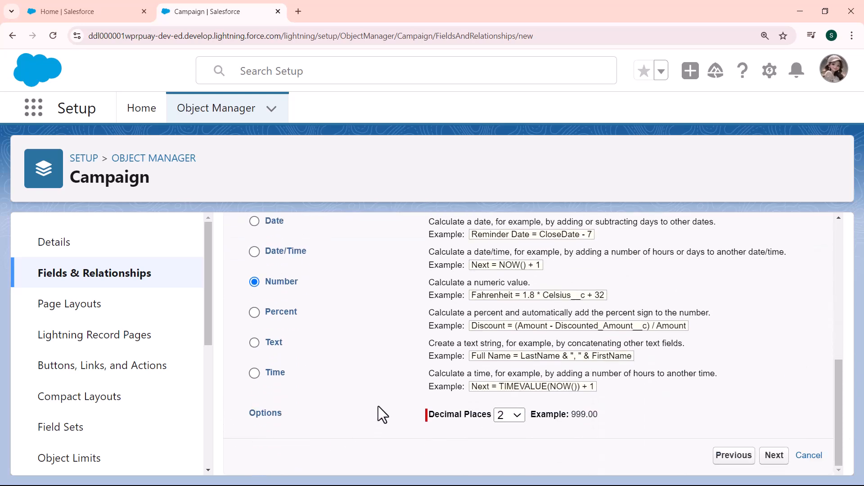
left_click(521, 415)
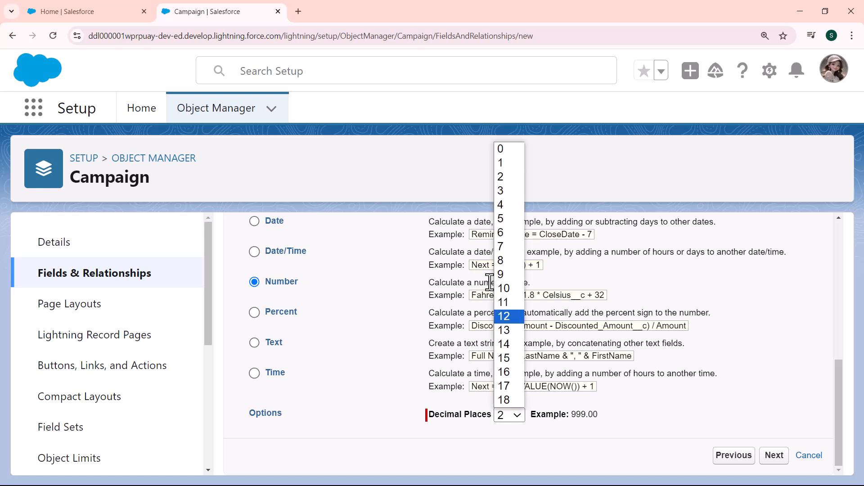
left_click(499, 152)
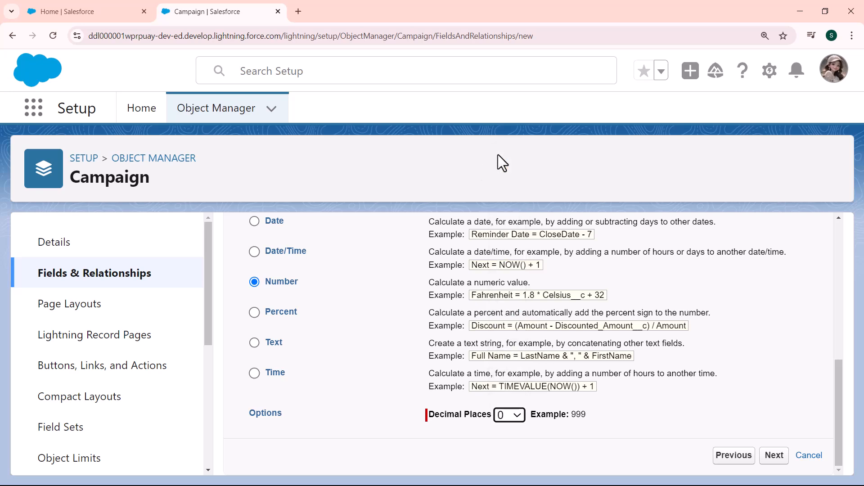
left_click(775, 456)
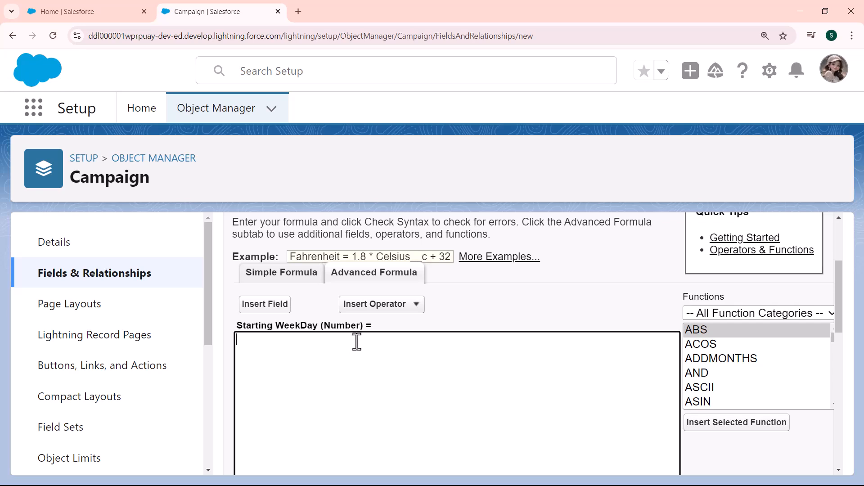
Insert the WEEKDAY function into the Starting WeekDay formula.
left_click_drag(834, 330, 803, 397)
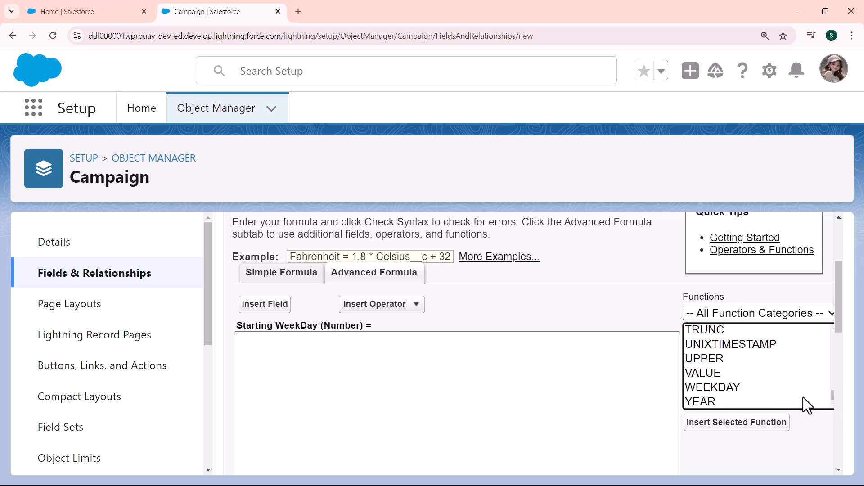
left_click(732, 387)
left_click(741, 423)
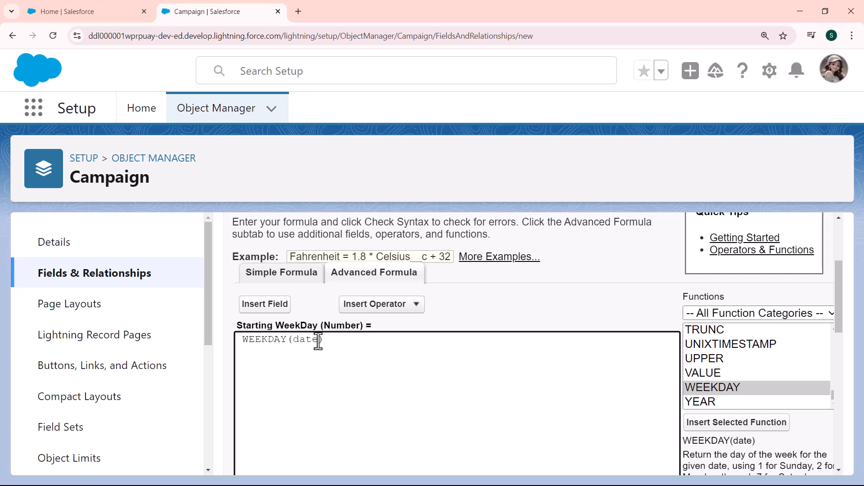
Replace the date placeholder inside WEEKDAY with the Campaign's Start Date field.
left_click_drag(319, 341, 295, 341)
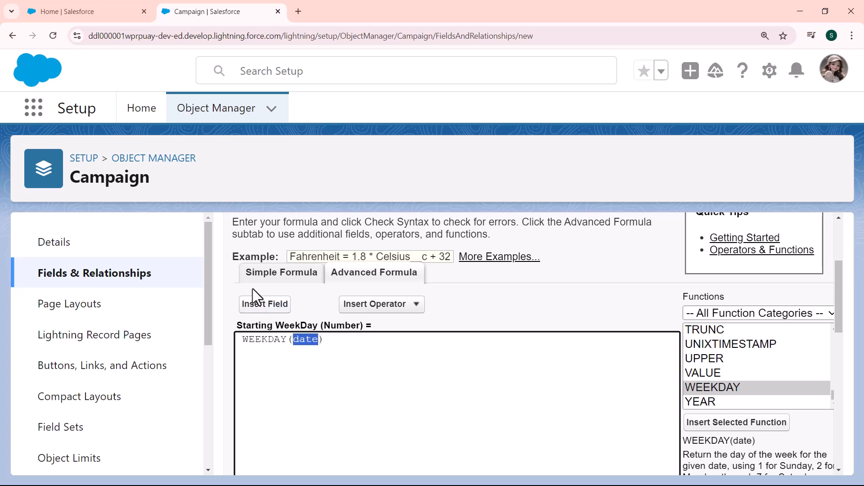
left_click(259, 305)
left_click_drag(553, 313, 553, 400)
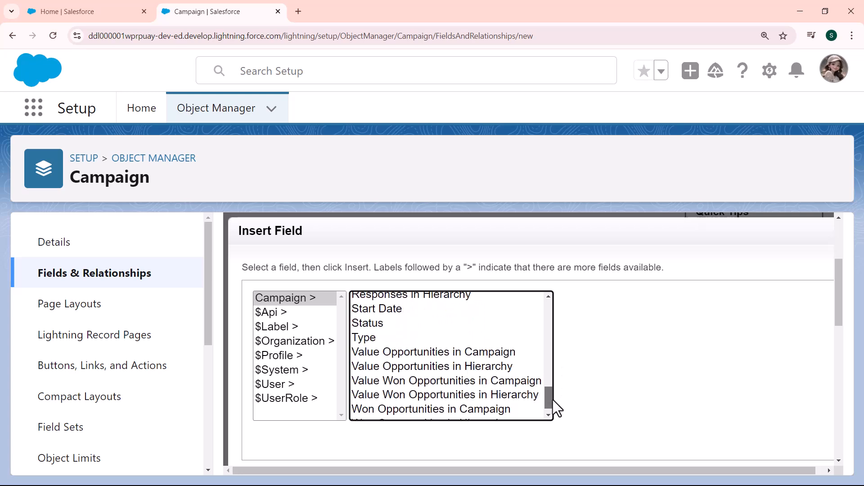
left_click(388, 310)
left_click(605, 388)
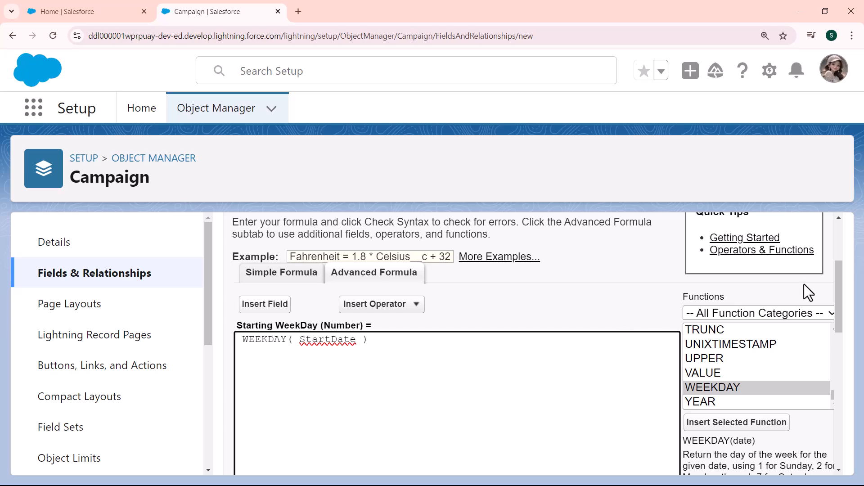
Check the syntax of the WEEKDAY( StartDate ) formula and view the check's result.
scroll(840, 297, "down", 1)
left_click_drag(840, 302, 842, 363)
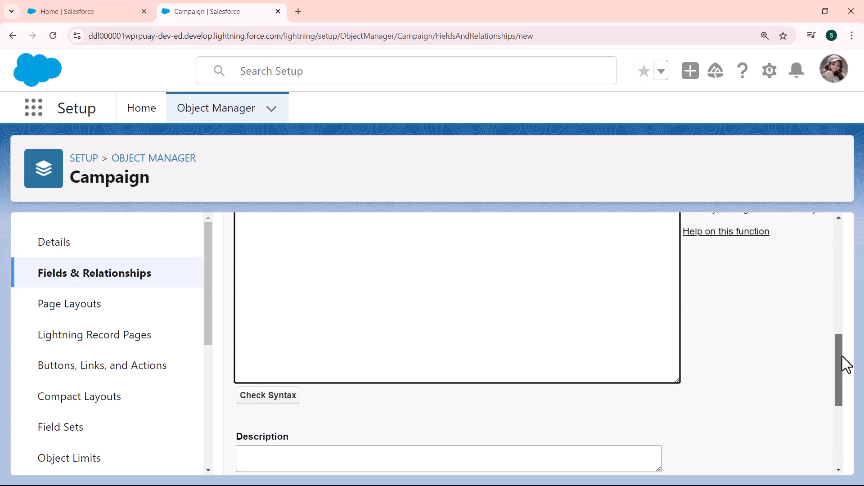
left_click(295, 402)
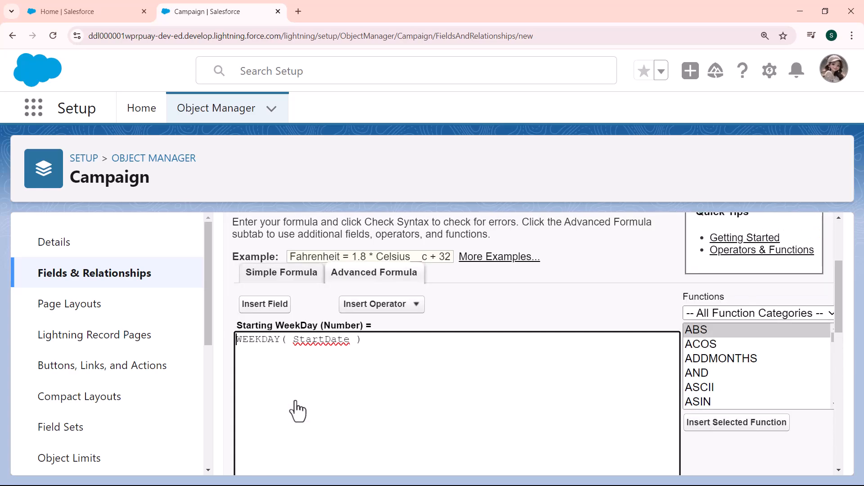
left_click_drag(842, 282, 841, 358)
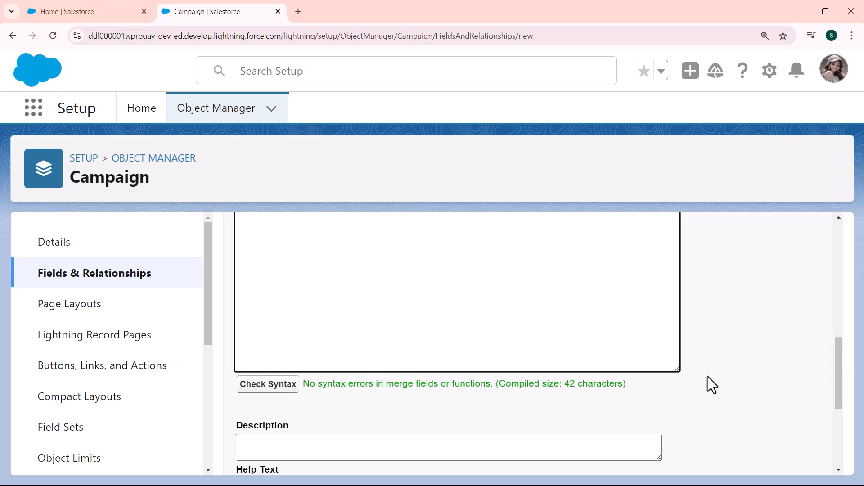
Leave Description and Help Text empty, keep blank fields treated as zeroes, and continue to field-level security.
left_click_drag(834, 366, 834, 389)
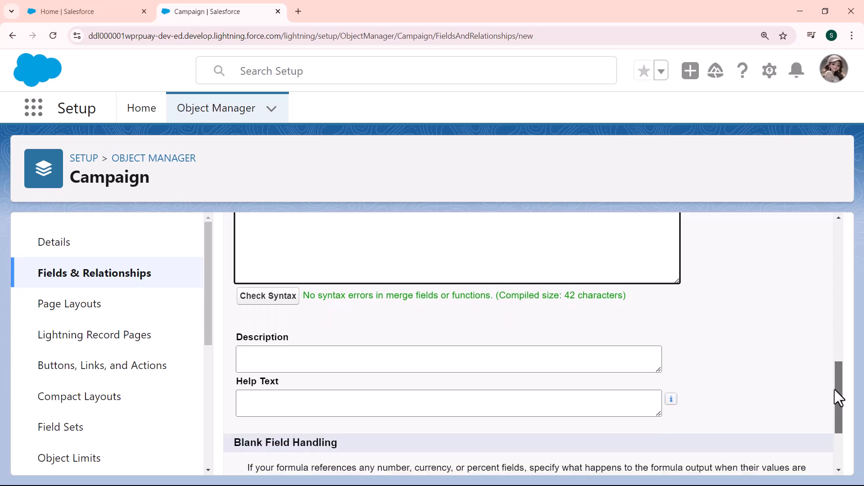
left_click(315, 357)
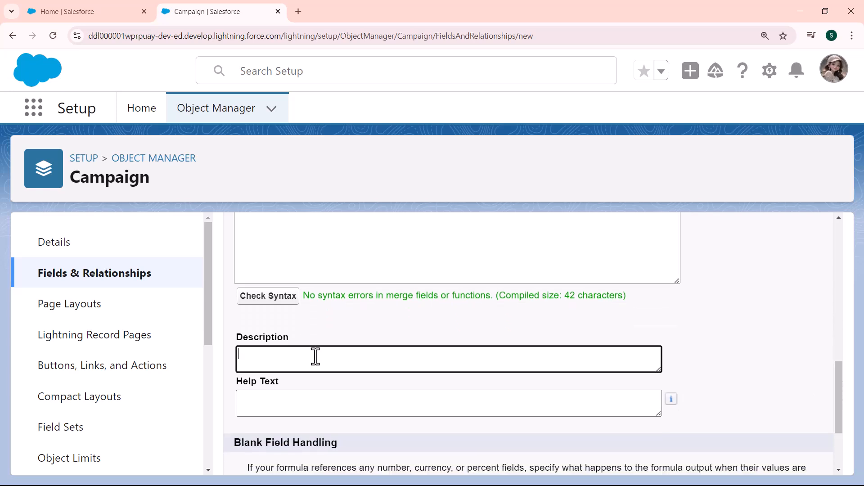
left_click(321, 403)
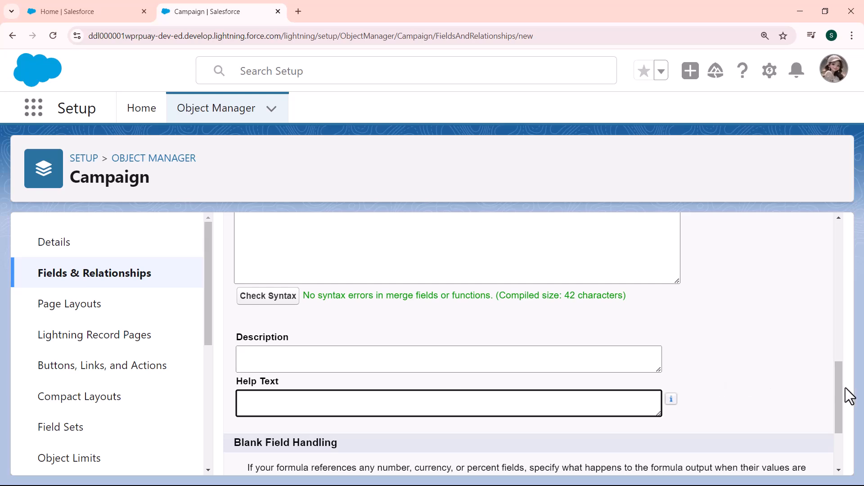
left_click_drag(839, 388, 838, 425)
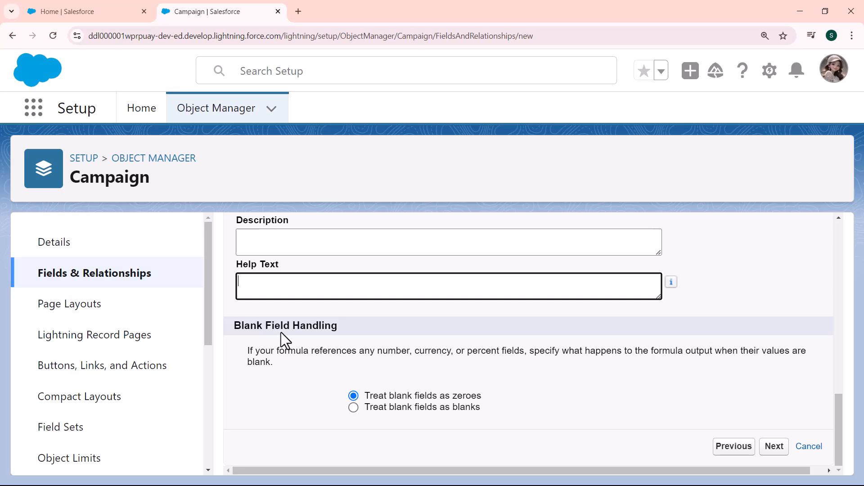
left_click(766, 446)
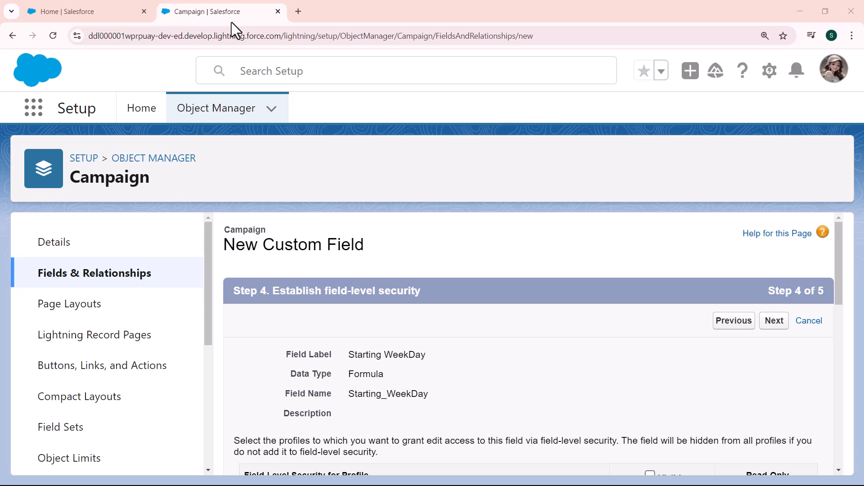
Make the Starting WeekDay field visible to all profiles and continue to the page layout selection.
left_click_drag(841, 268, 841, 298)
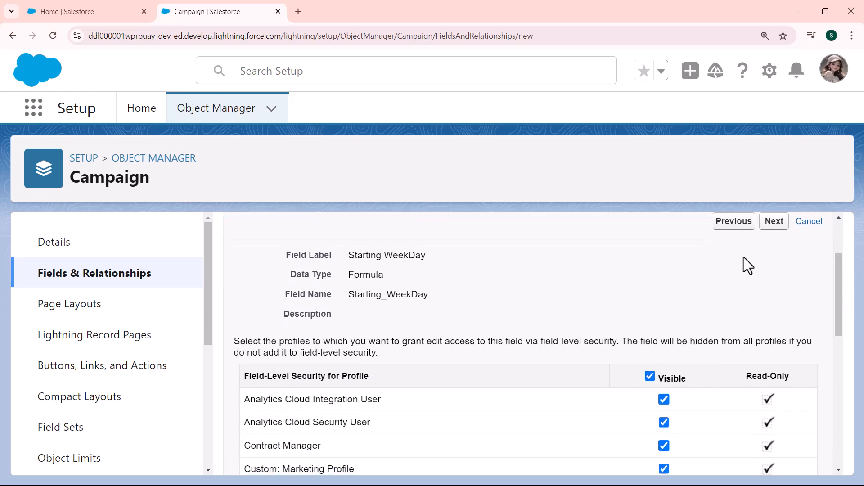
left_click(774, 222)
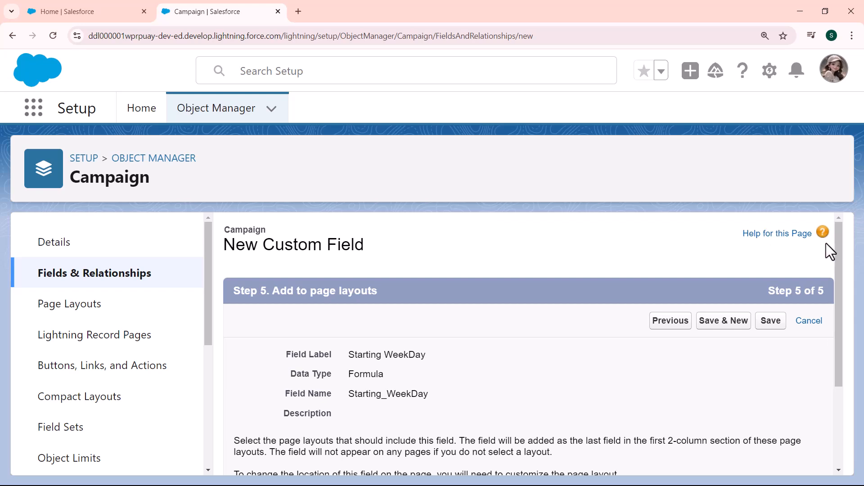
Save the Starting WeekDay field with Campaign Layout included and locate it in the Campaign field list.
left_click_drag(836, 245, 836, 299)
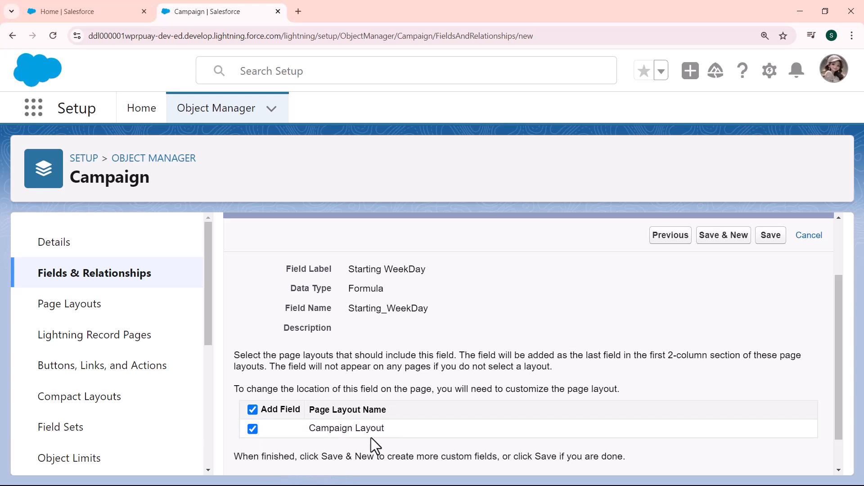
left_click(770, 236)
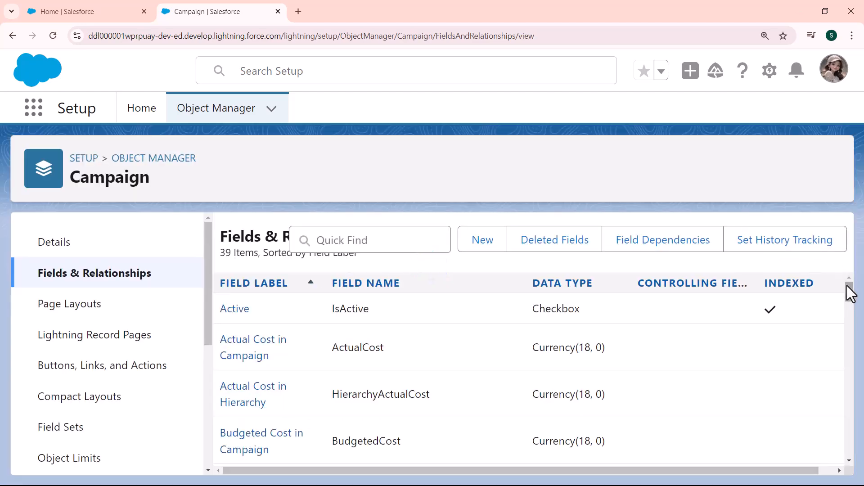
left_click_drag(850, 293, 850, 411)
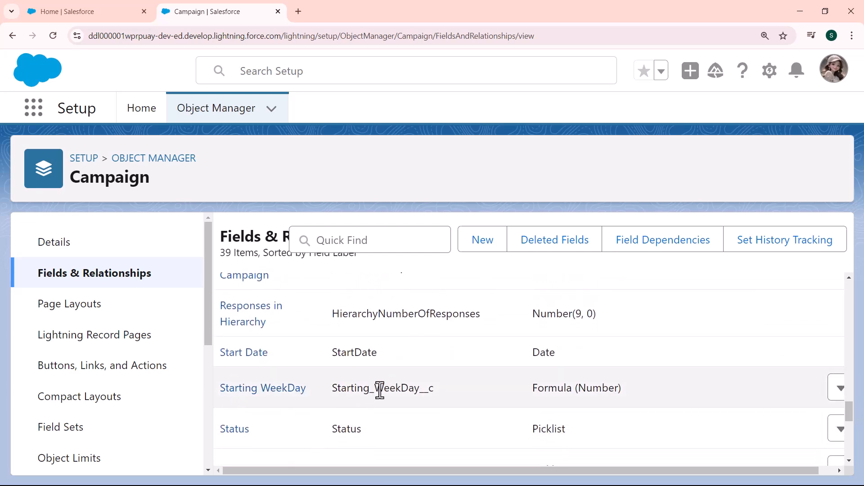
Search the available apps and items for "cam" and open the Campaigns list.
left_click(39, 113)
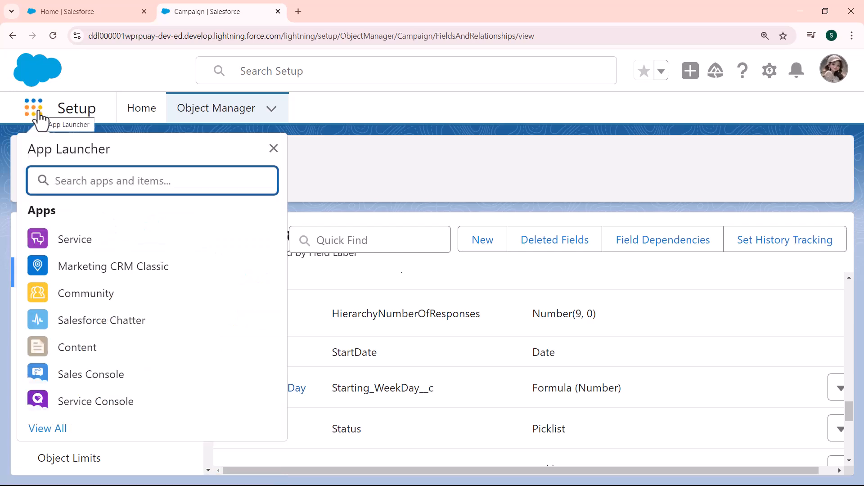
type("cam")
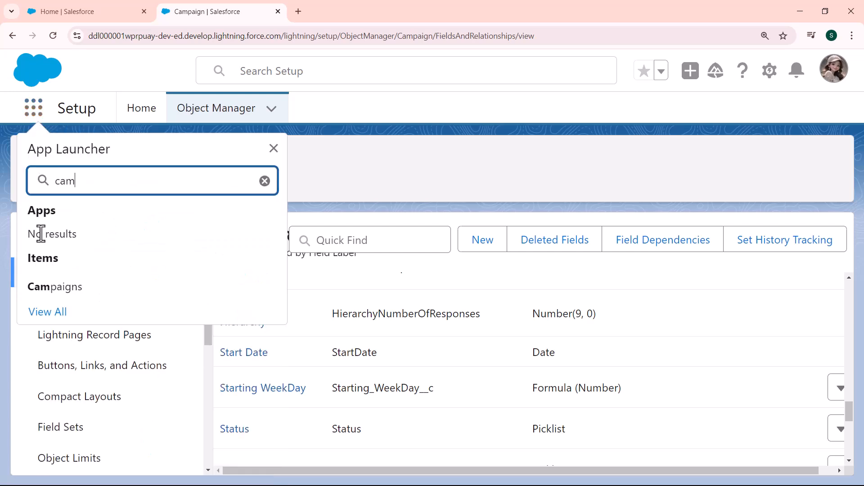
left_click(54, 297)
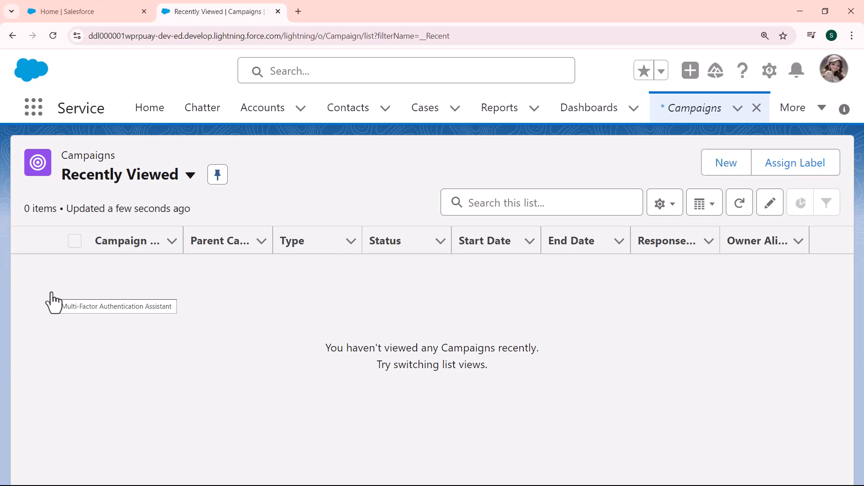
Create and save a campaign named New Green Campaign with a Start Date of 08/08/2024.
left_click(719, 171)
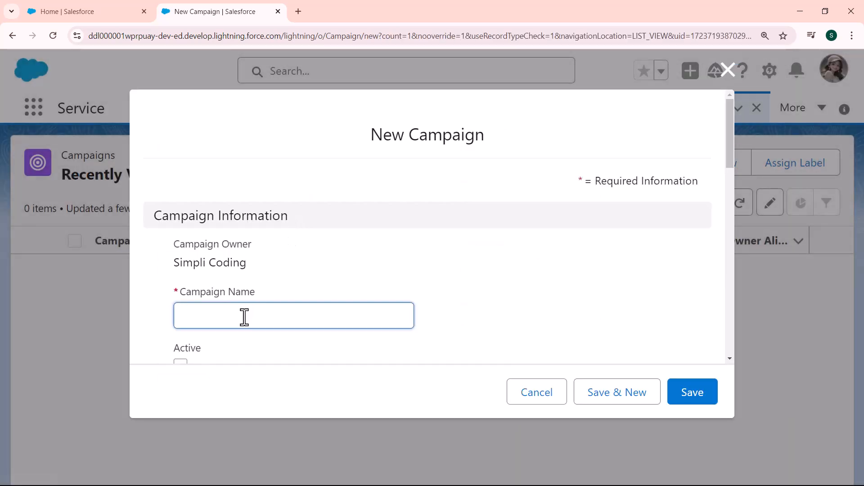
type("New Green Campaign")
left_click_drag(730, 162, 717, 229)
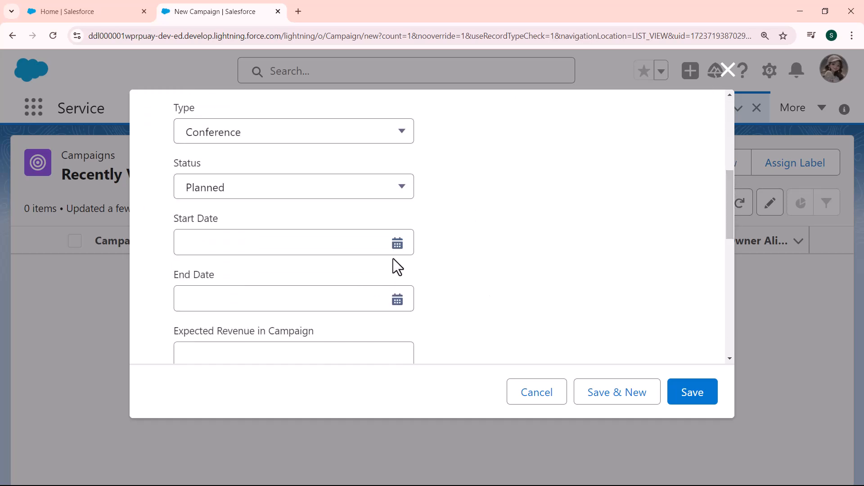
left_click(397, 244)
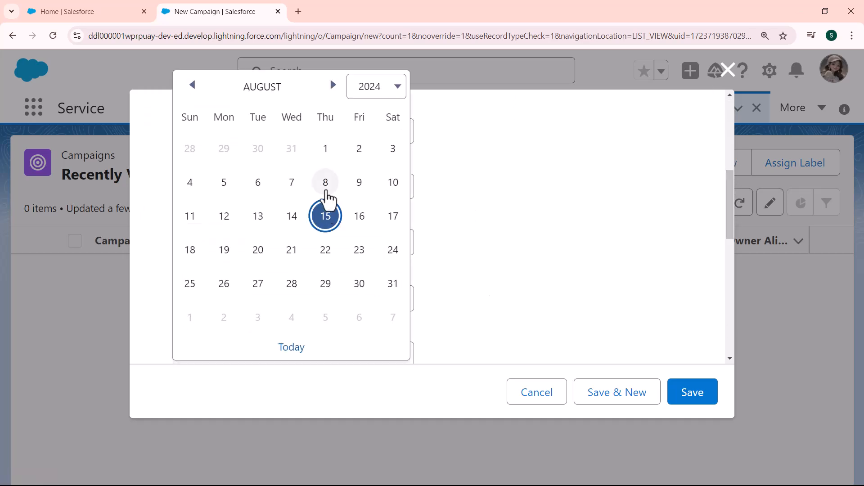
left_click(326, 191)
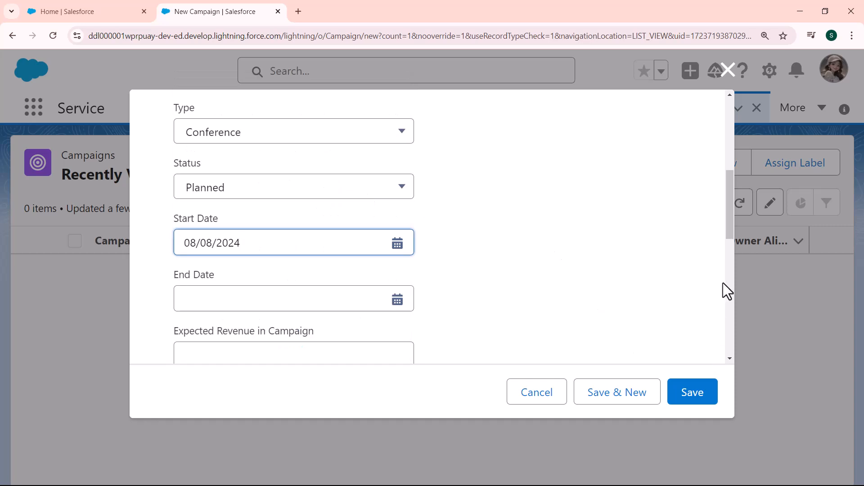
left_click(687, 402)
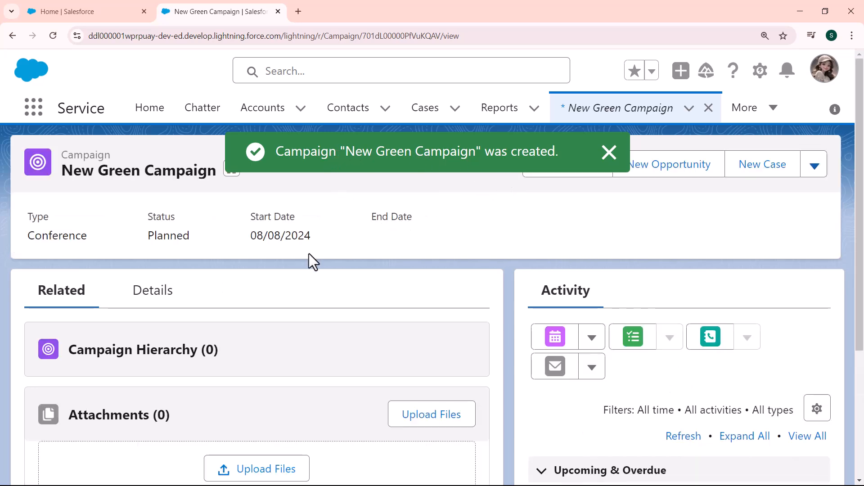
Examine the Start Date and the Starting WeekDay value in the details of New Green Campaign.
left_click(154, 300)
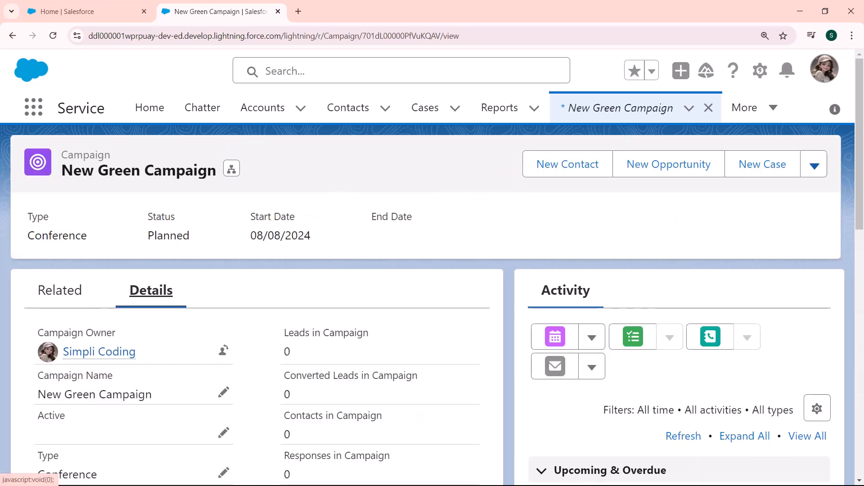
left_click_drag(860, 136, 855, 328)
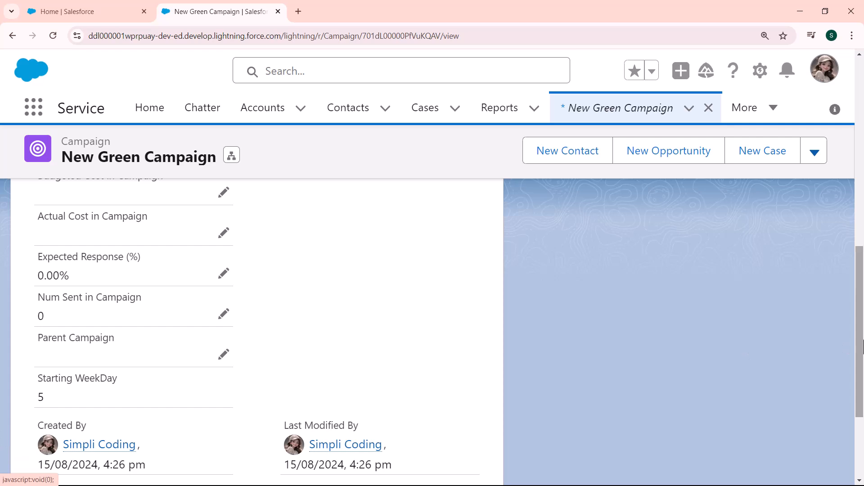
scroll(863, 281, "up", 4)
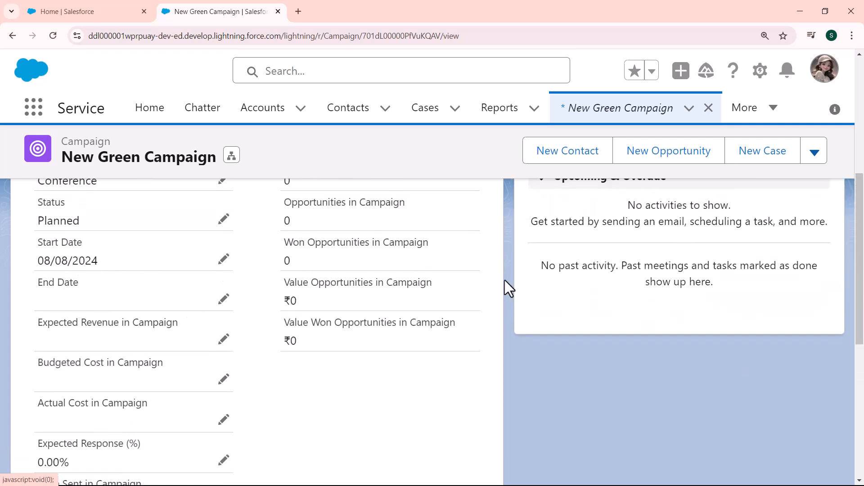
left_click_drag(863, 290, 863, 374)
left_click_drag(50, 370, 16, 366)
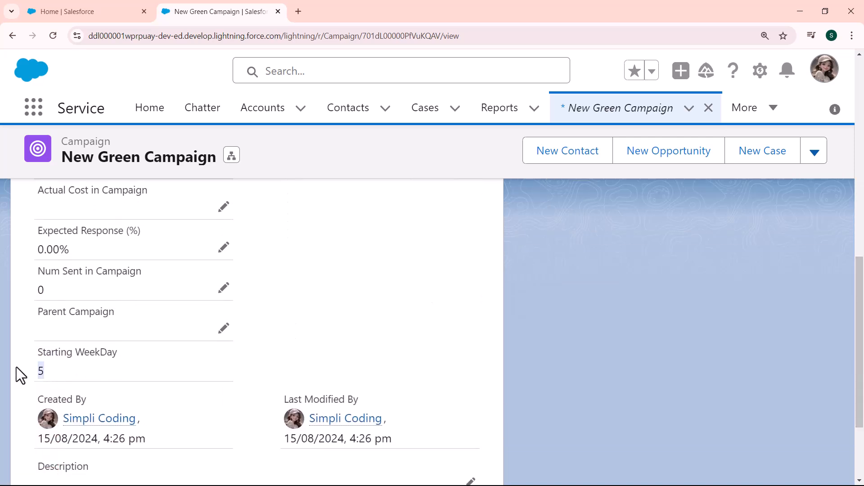